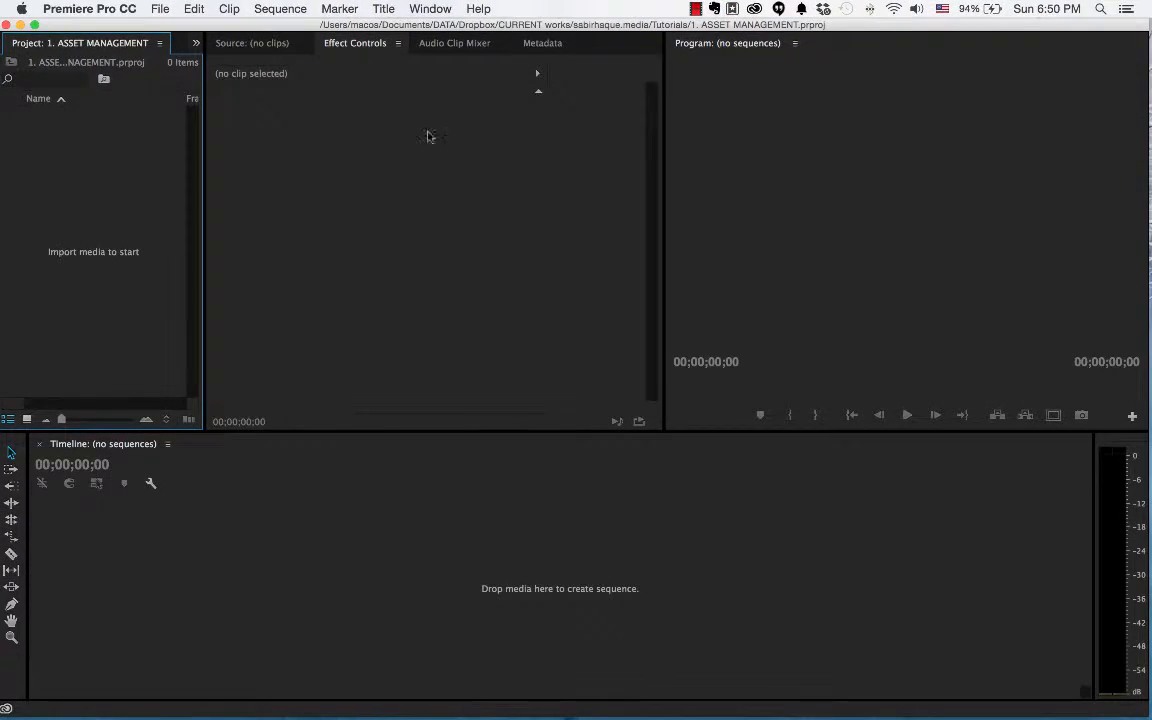
Switch the workspace to Editing (CS5.5).
left_click(446, 10)
mouse_move(450, 27)
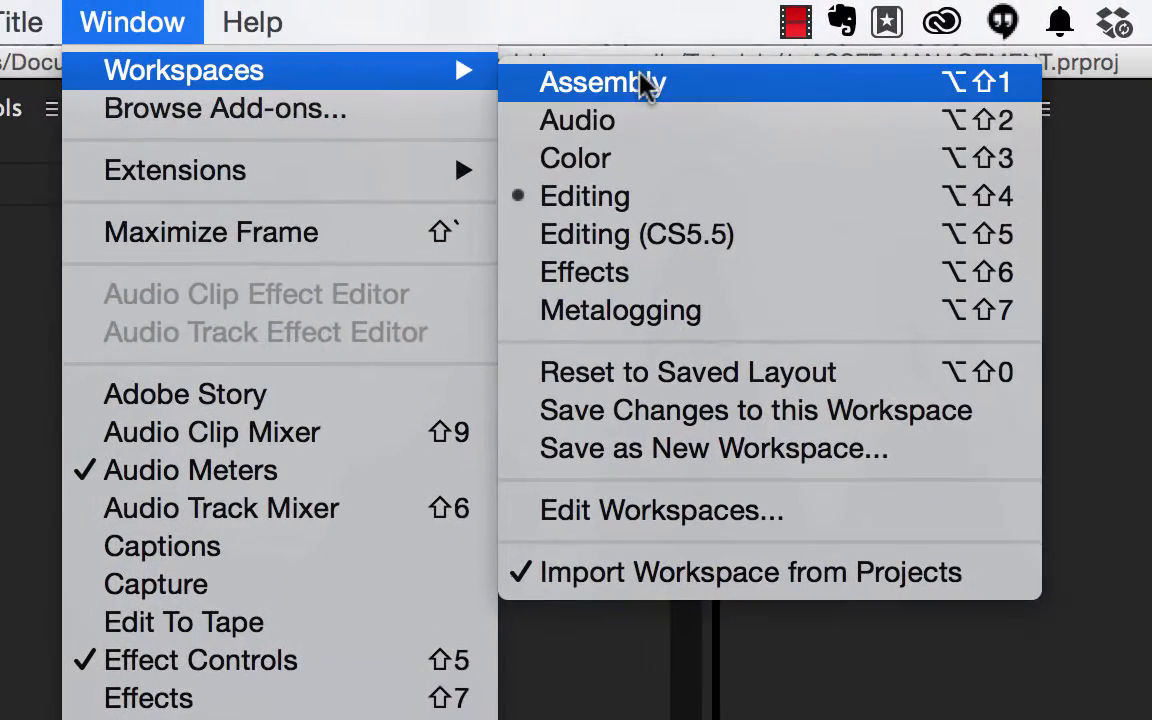
left_click(623, 238)
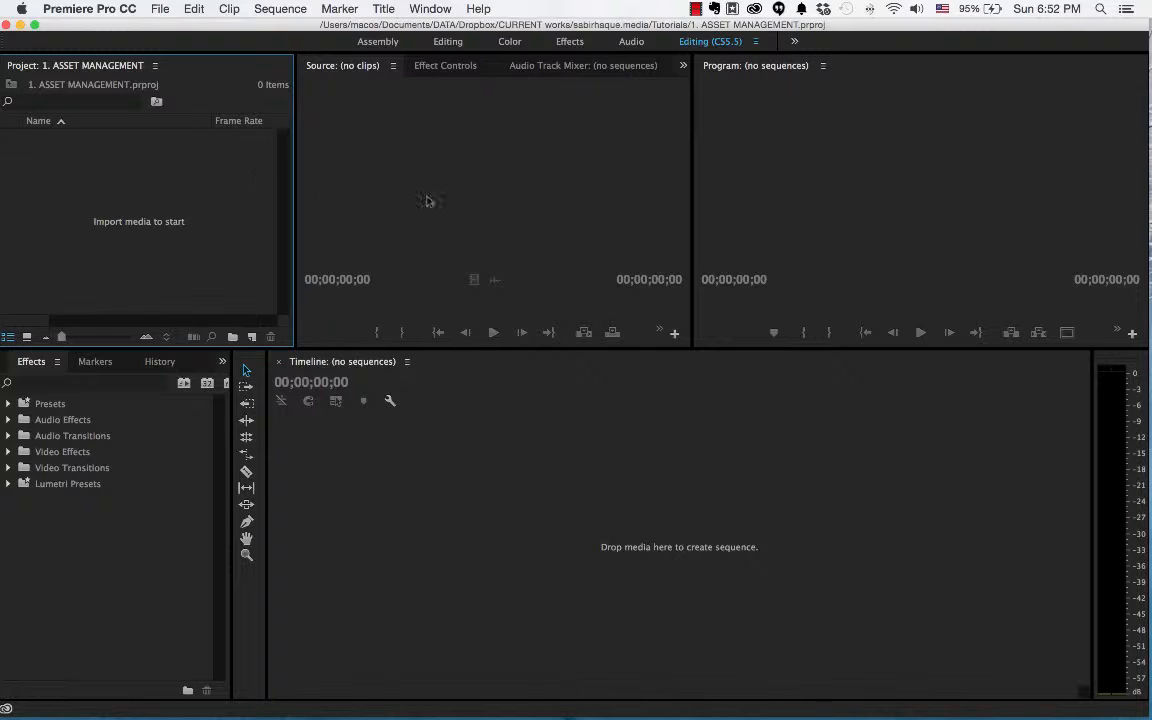
Switch to Finder and open the footage folder under ONGOING_PRJ, TEMP TV PROJECT REVIEW, SCENE EDITS.
key("ctrl+Right")
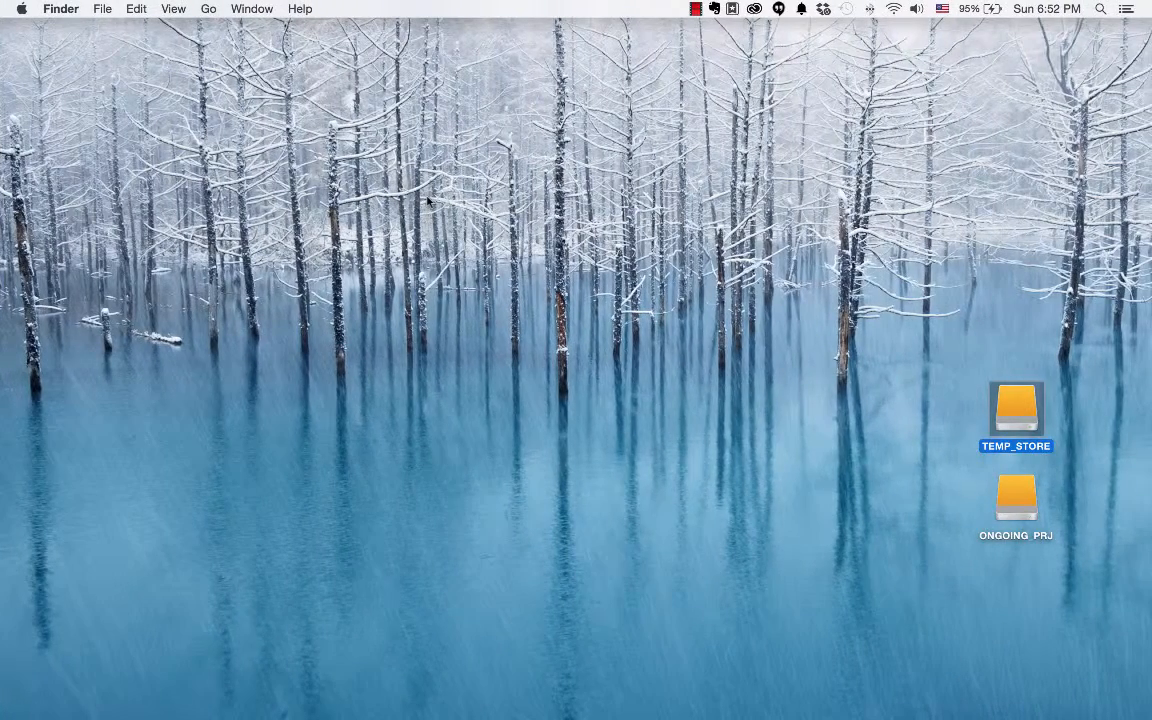
key("super+n")
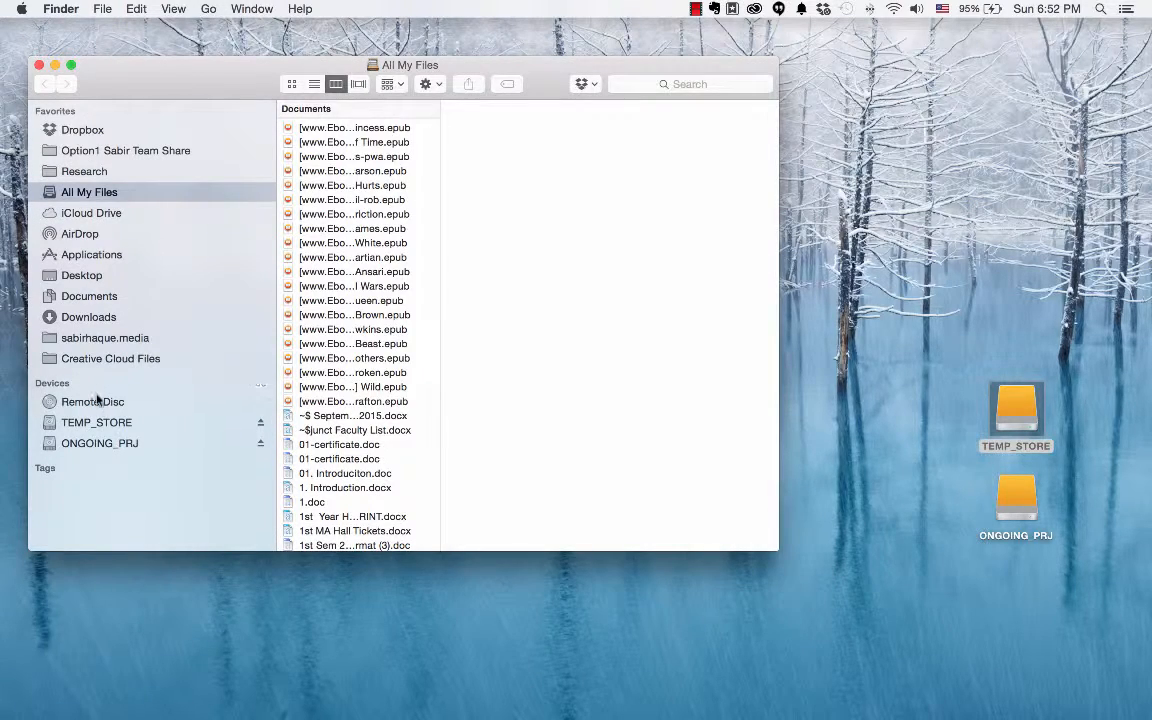
left_click(100, 443)
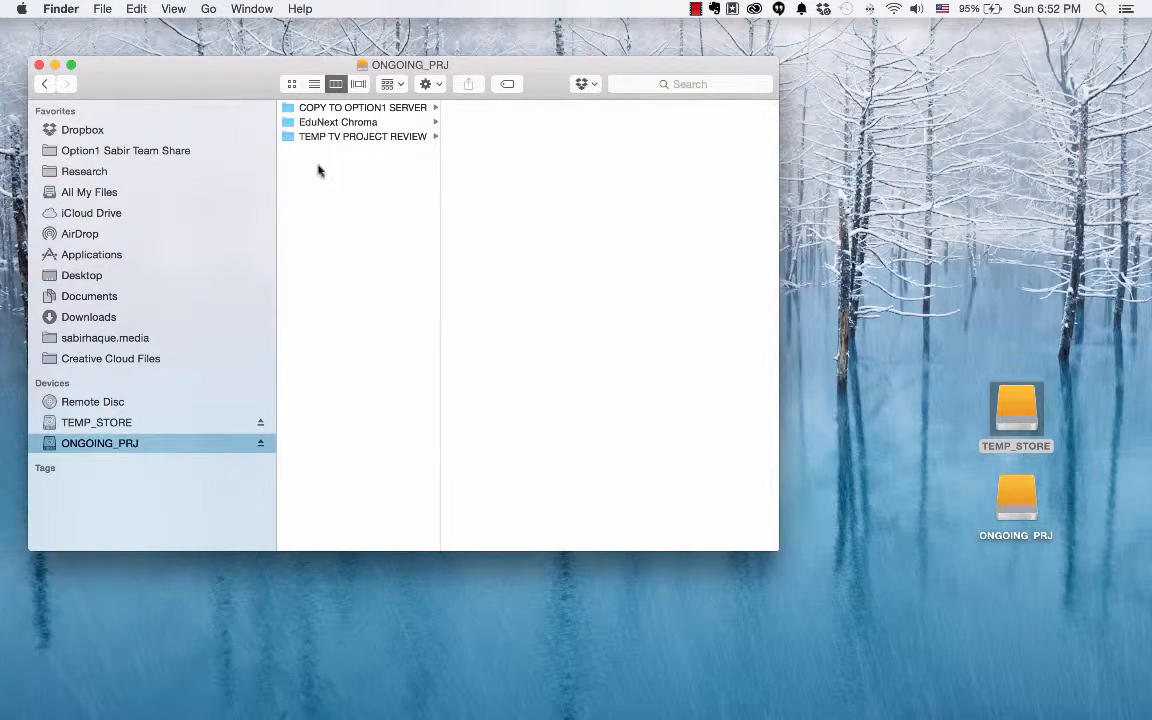
left_click(380, 136)
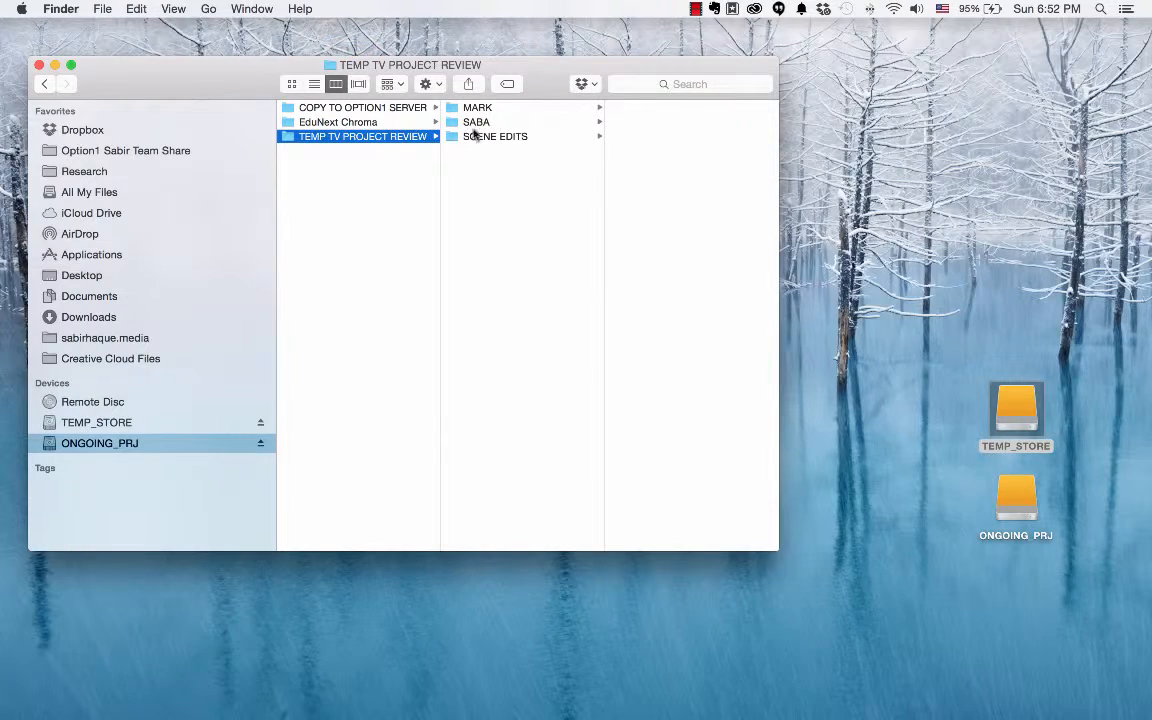
left_click(475, 136)
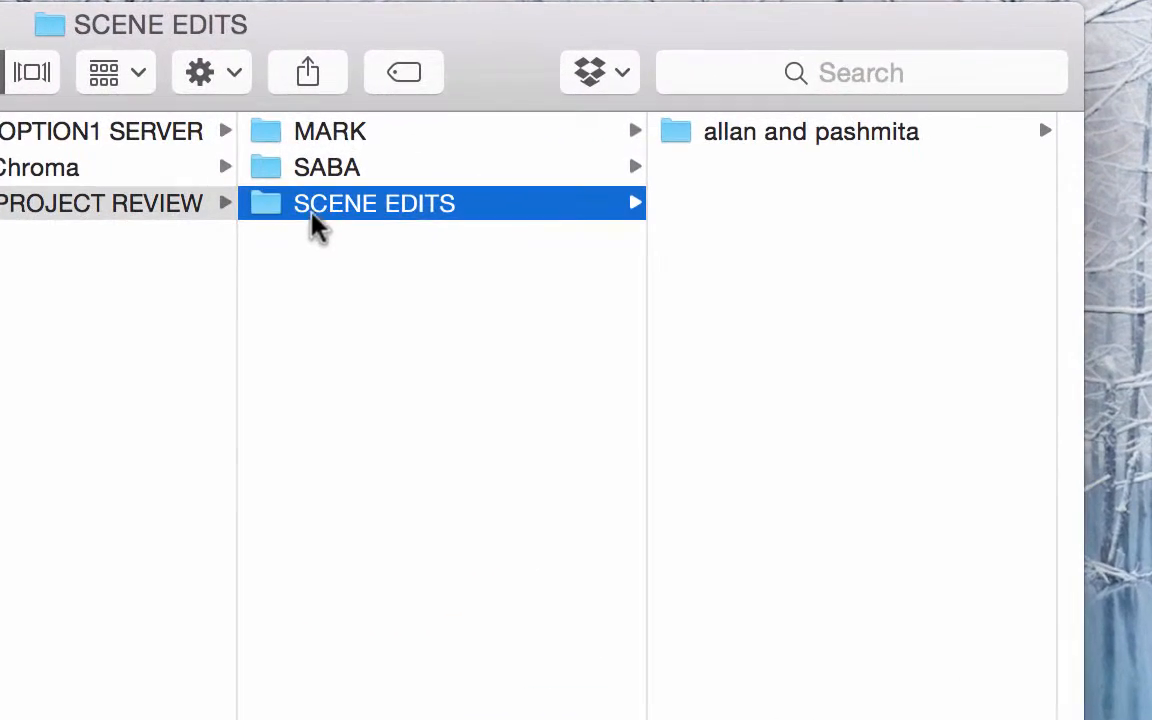
left_click(785, 134)
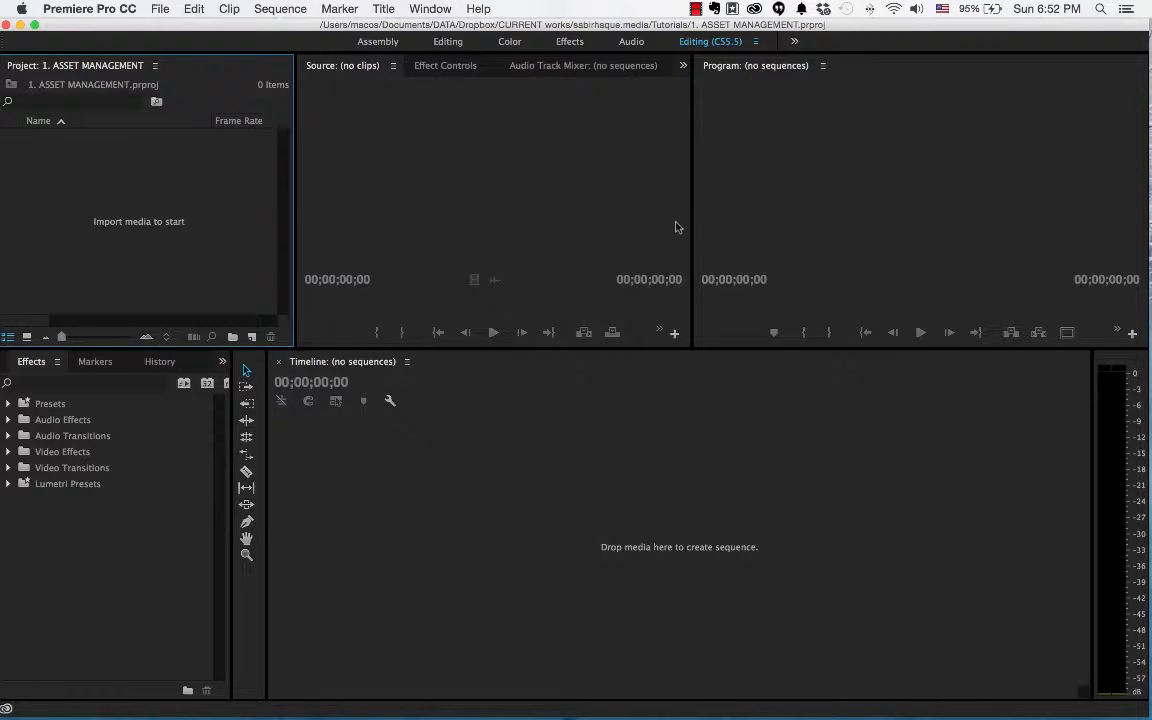
Back in Premiere Pro, import all nine .mov clips from the footage folder inside SCENE EDITS on ONGOING_PRJ.
right_click(110, 167)
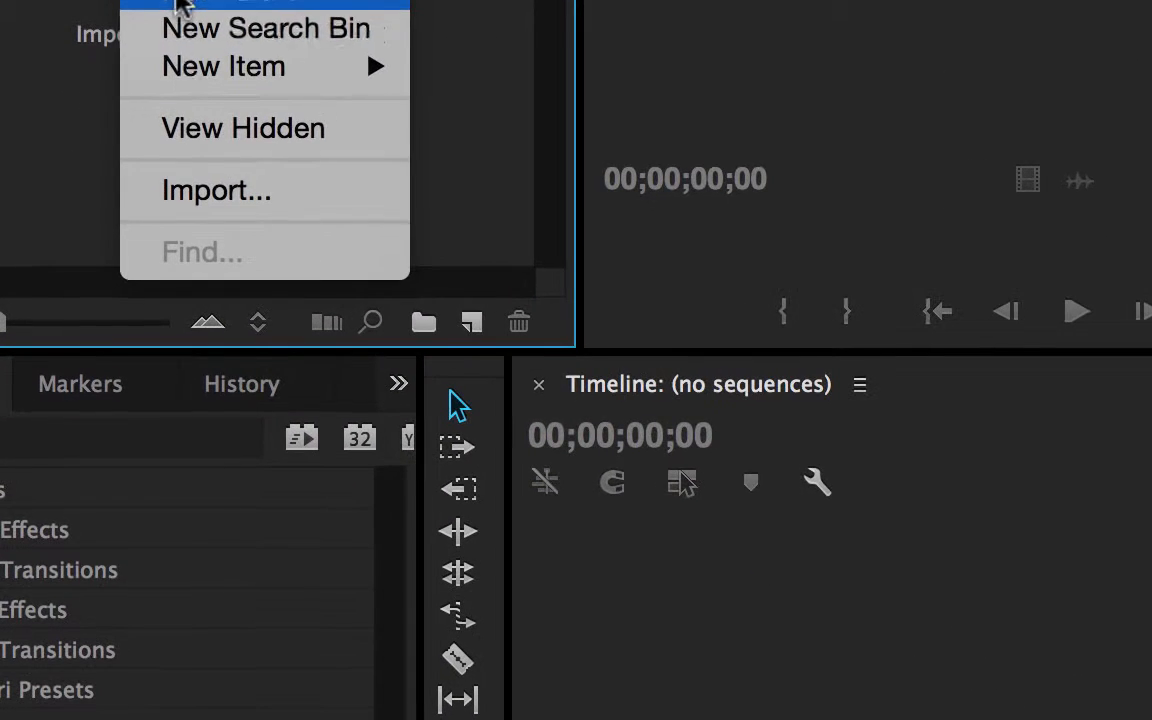
left_click(148, 284)
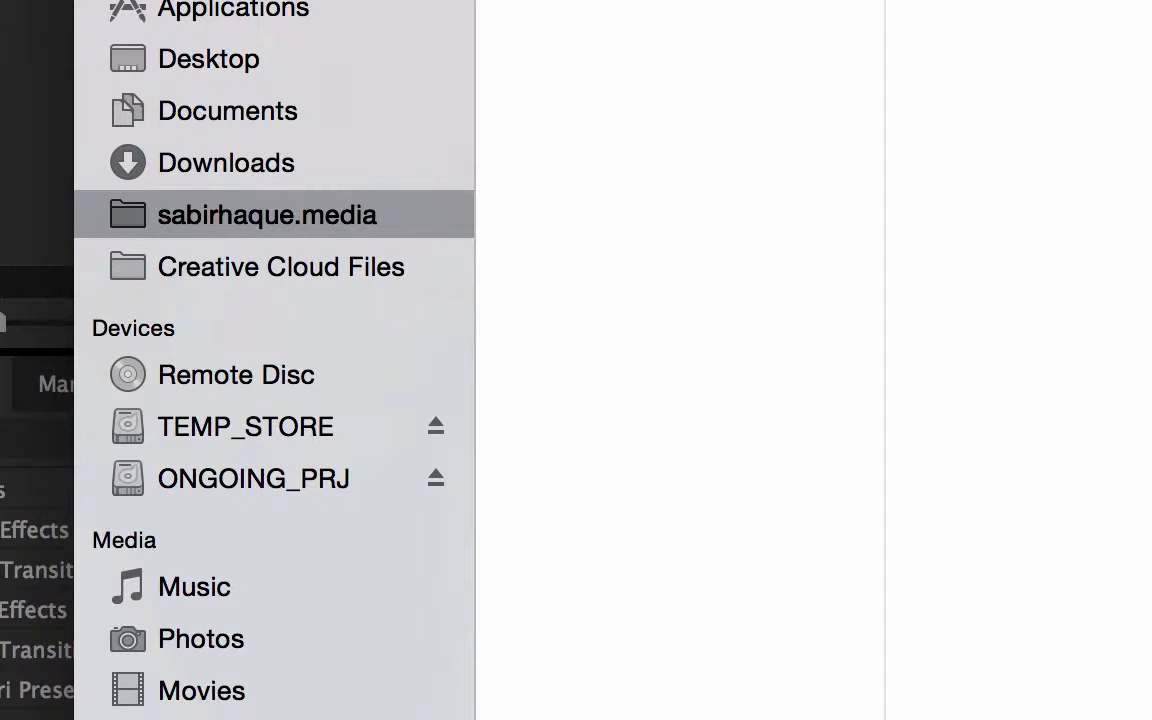
left_click(245, 474)
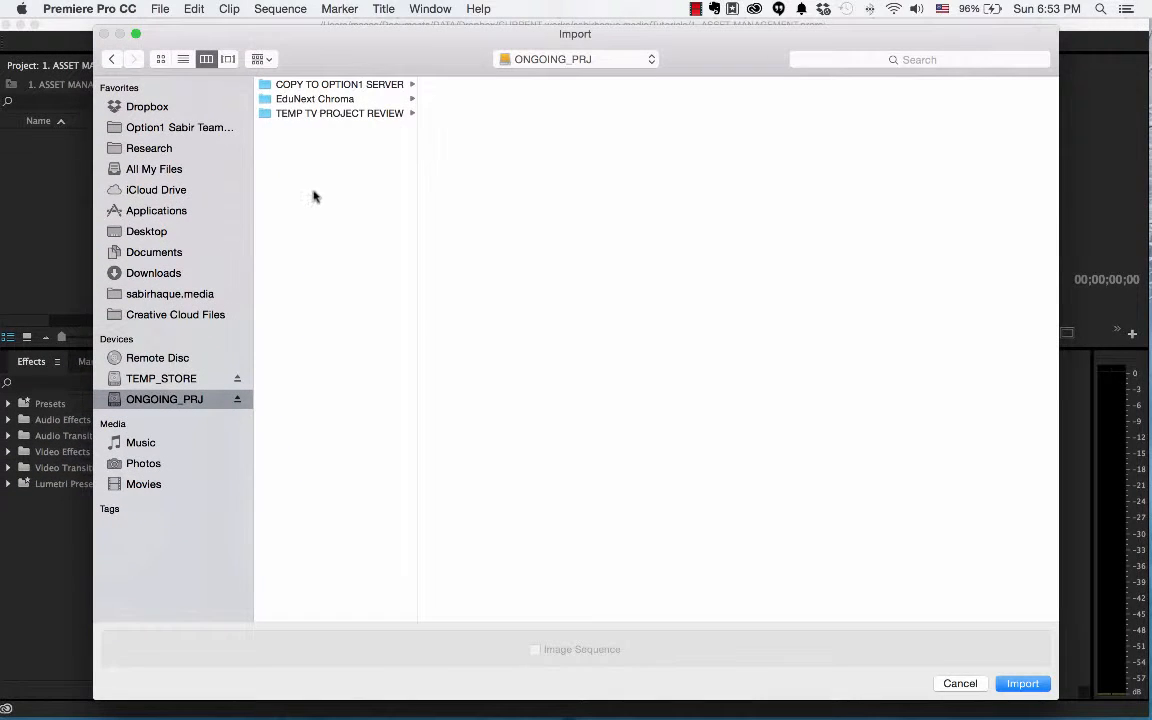
left_click(309, 113)
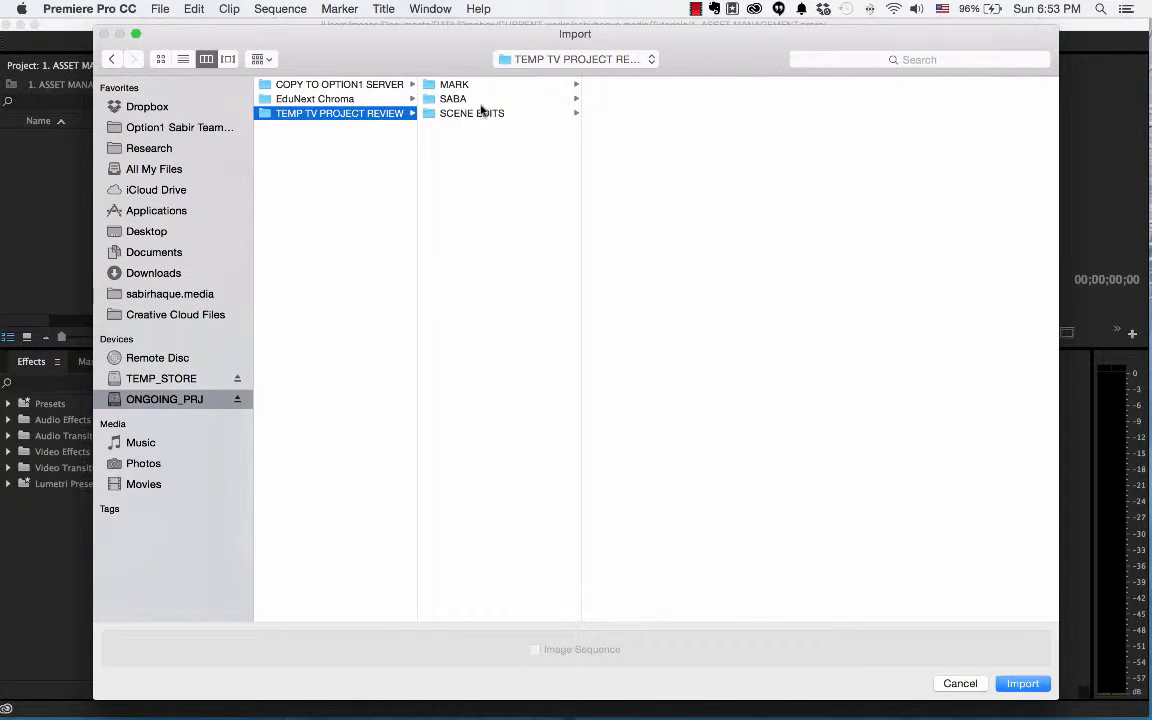
left_click(440, 112)
left_click(665, 85)
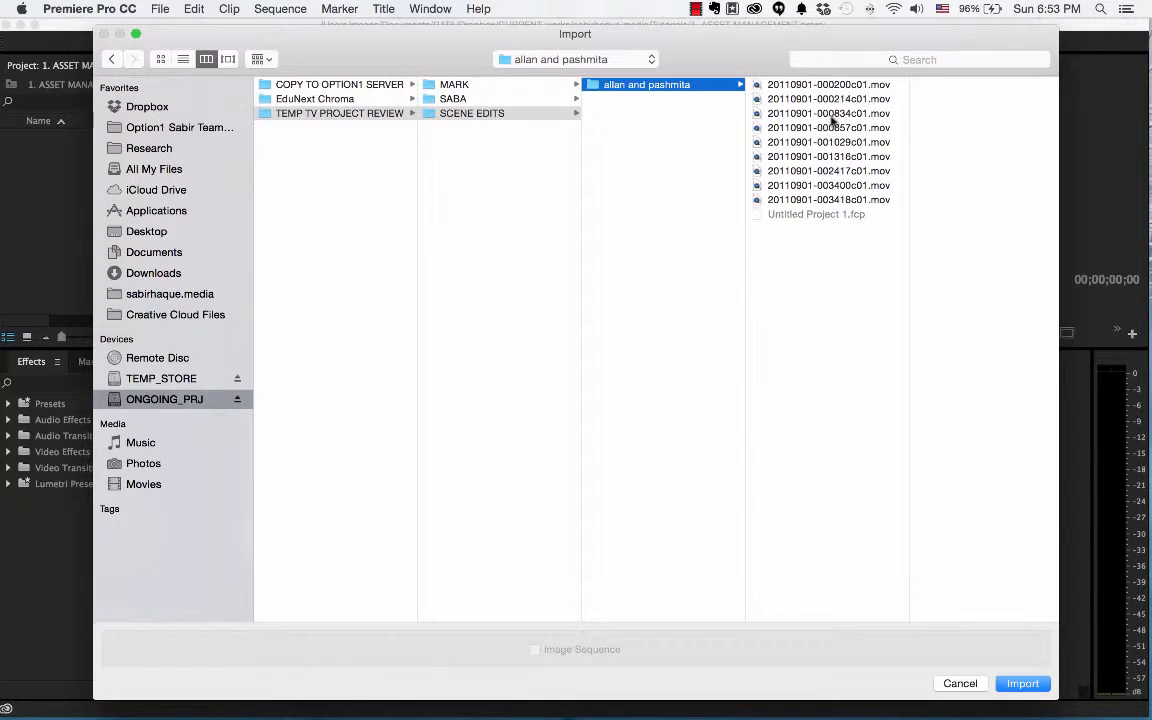
key("Right")
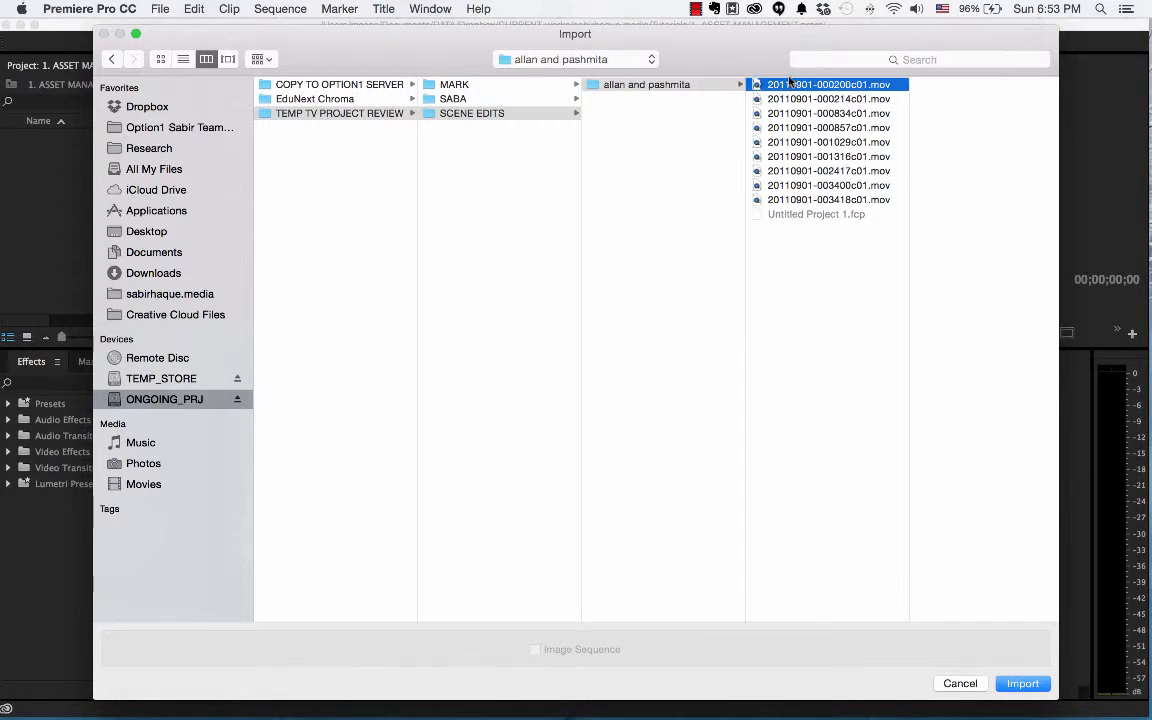
left_click(825, 200, "shift")
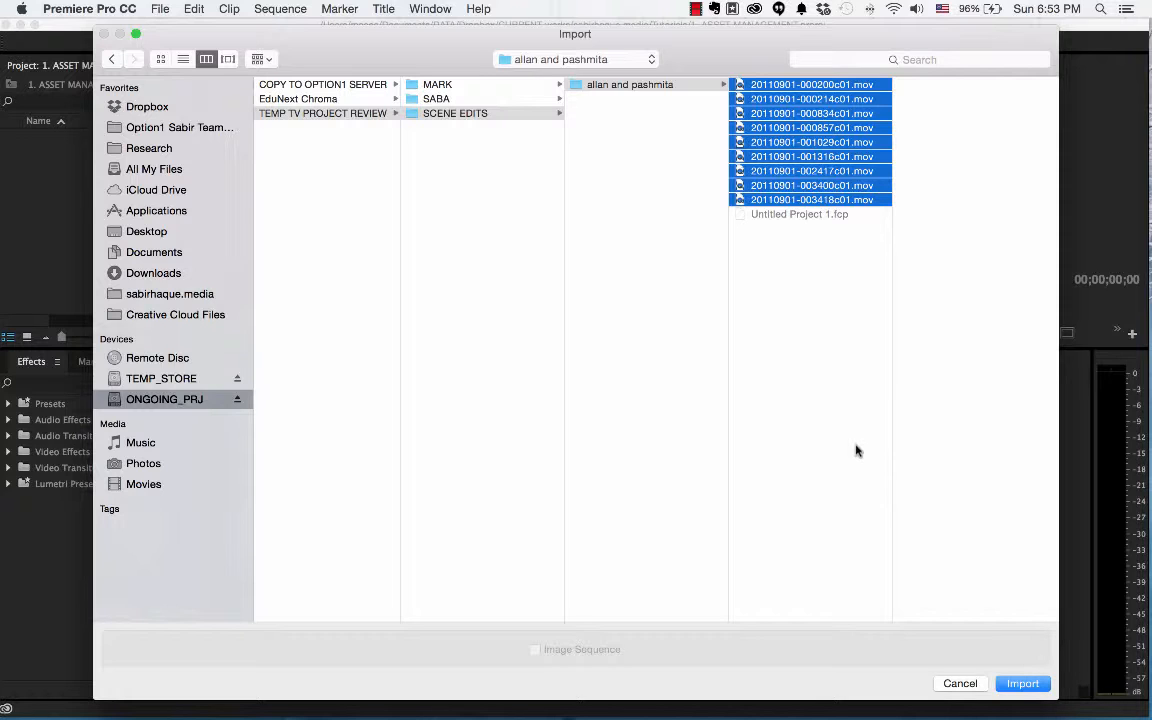
left_click(1023, 684)
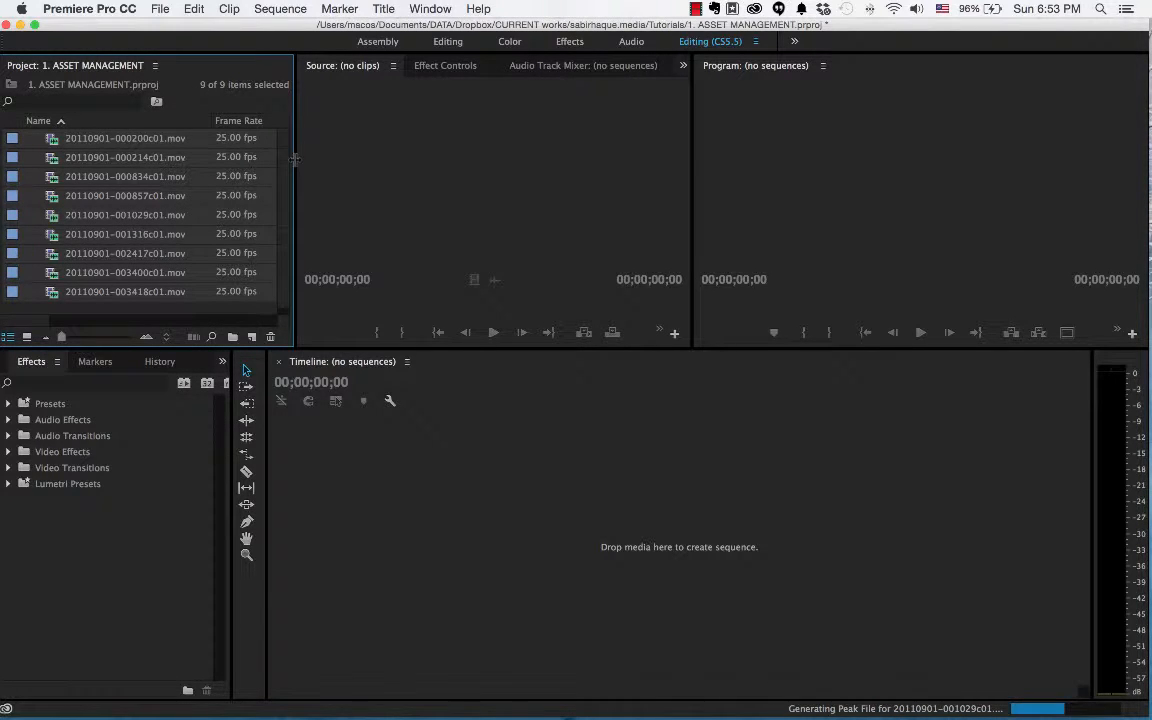
Widen the Project panel and its Video Info column to review the imported clips' metadata.
left_click_drag(293, 163, 862, 162)
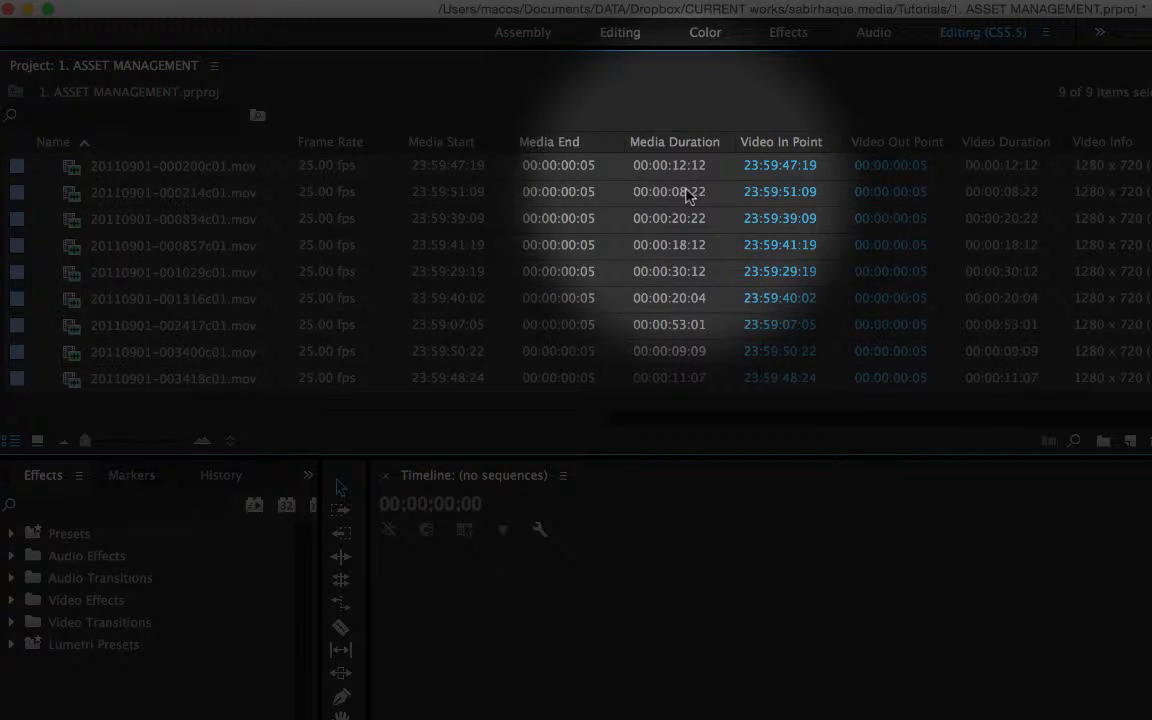
scroll(575, 425, "right", 5)
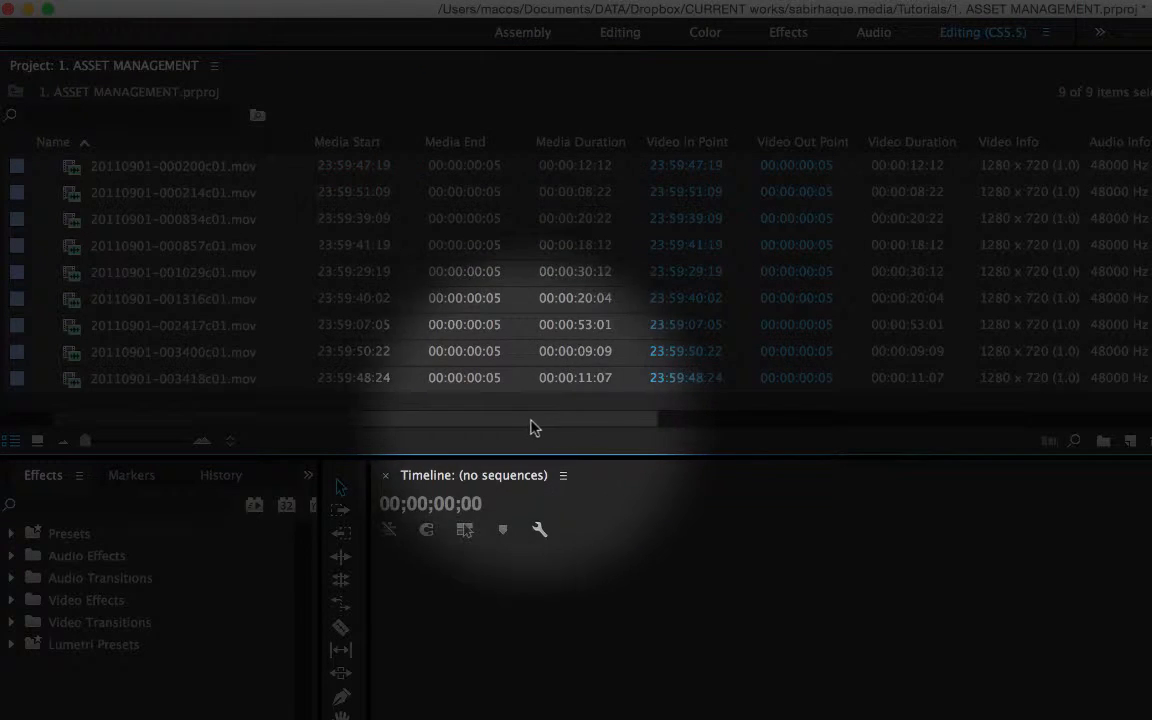
left_click_drag(533, 427, 684, 424)
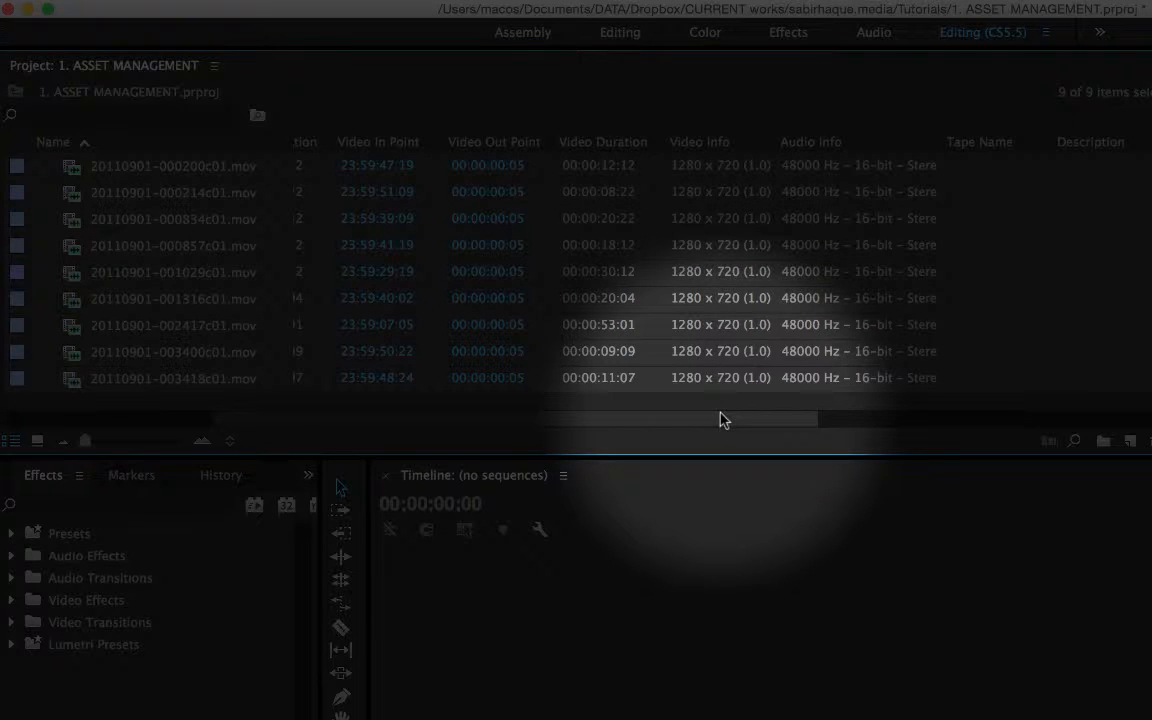
left_click_drag(724, 422, 882, 221)
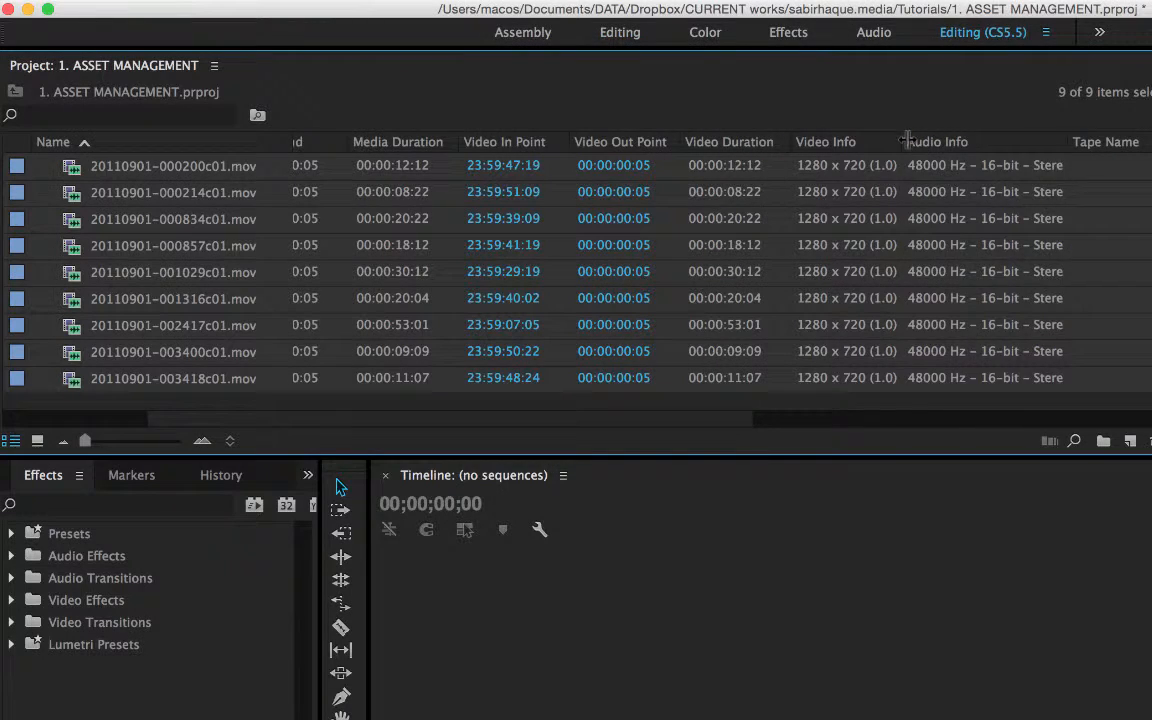
left_click_drag(910, 141, 957, 140)
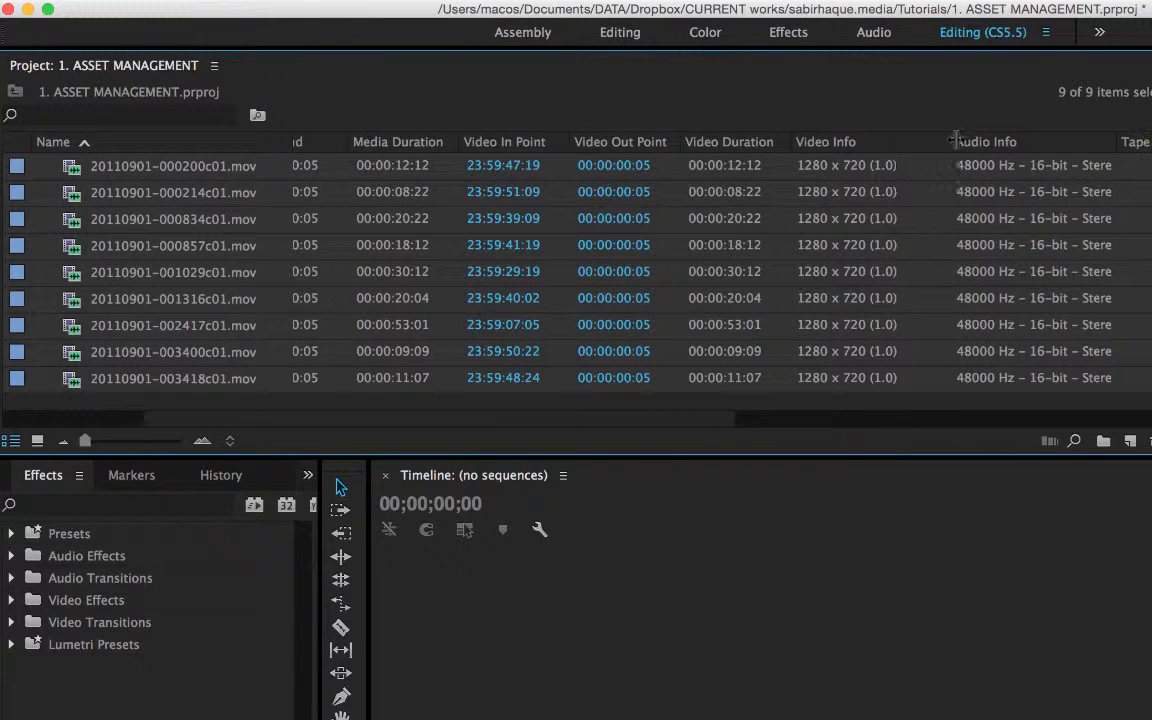
left_click_drag(612, 416, 239, 337)
left_click(178, 168)
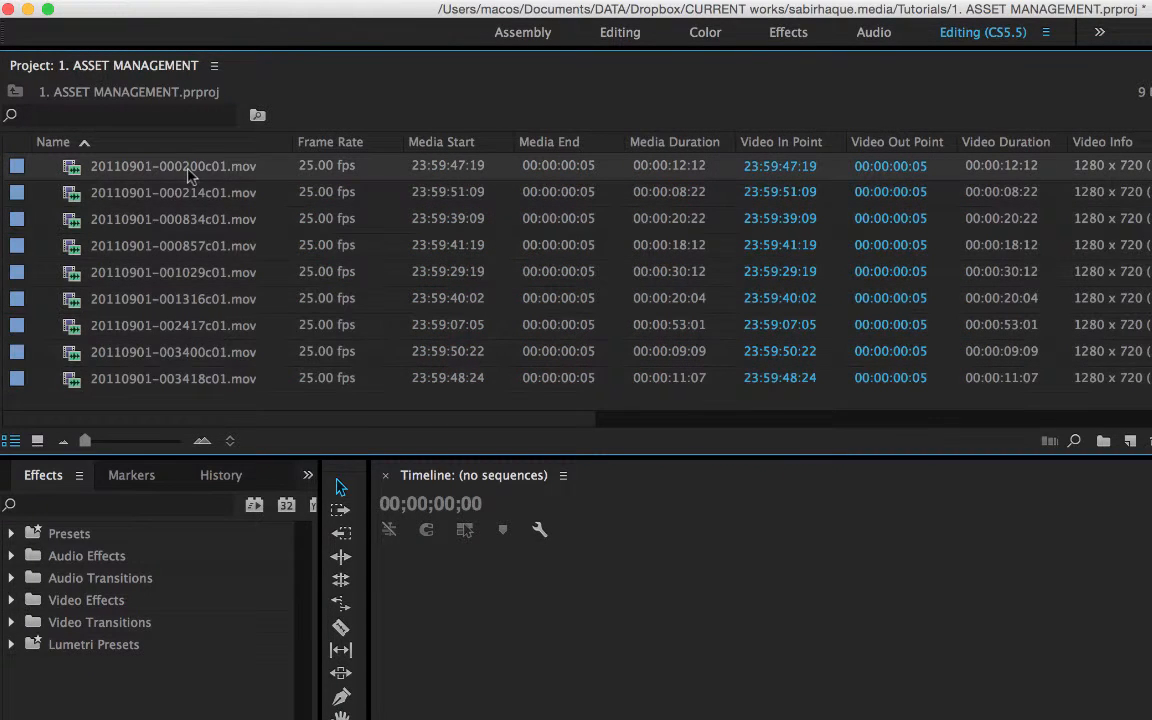
right_click(181, 174)
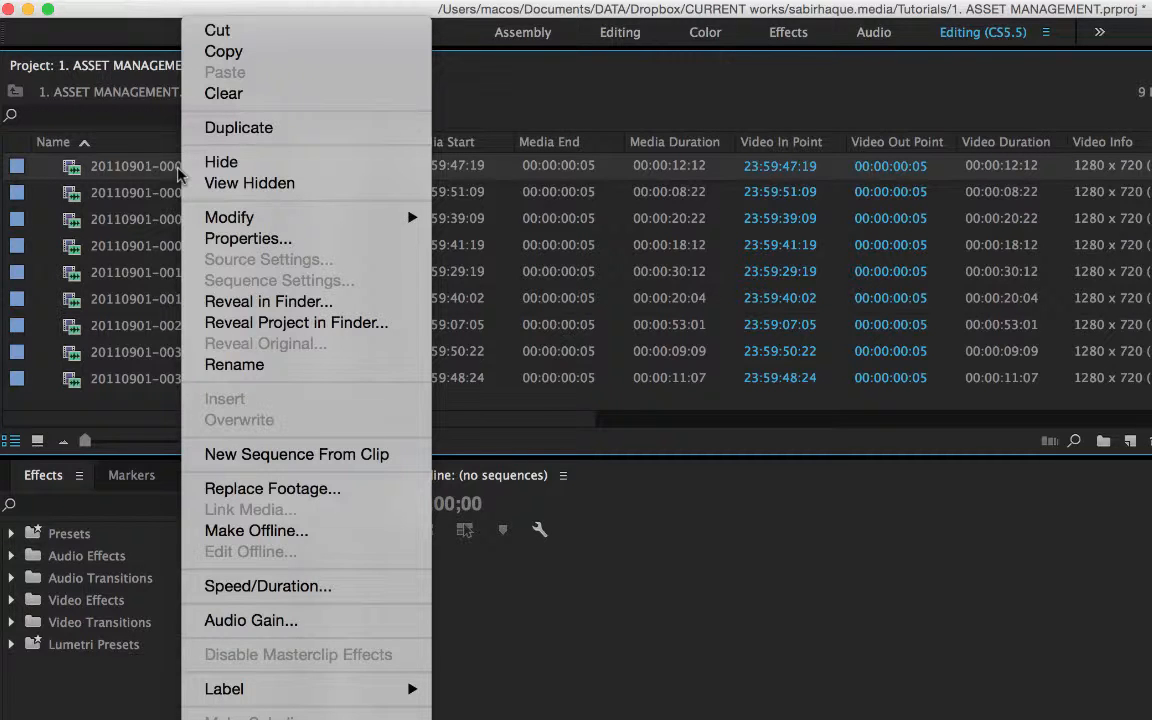
left_click(220, 240)
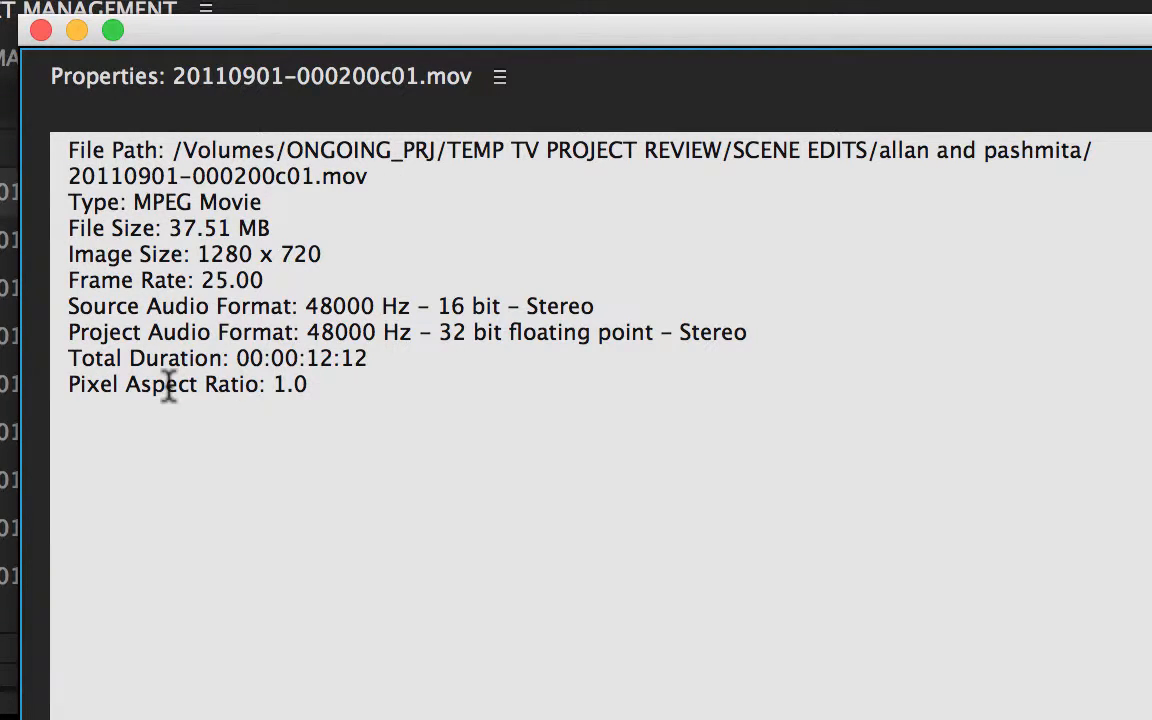
left_click(40, 32)
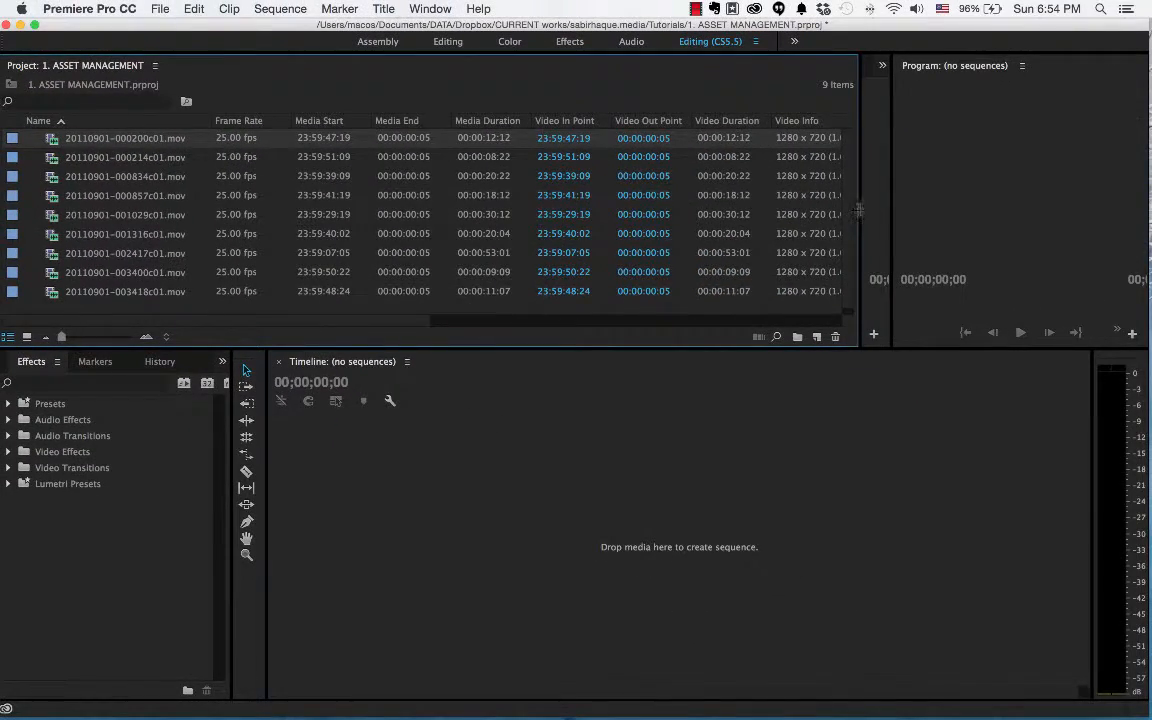
Move the Media Duration and Video Duration columns directly after Name in the Project panel.
left_click_drag(858, 210, 815, 205)
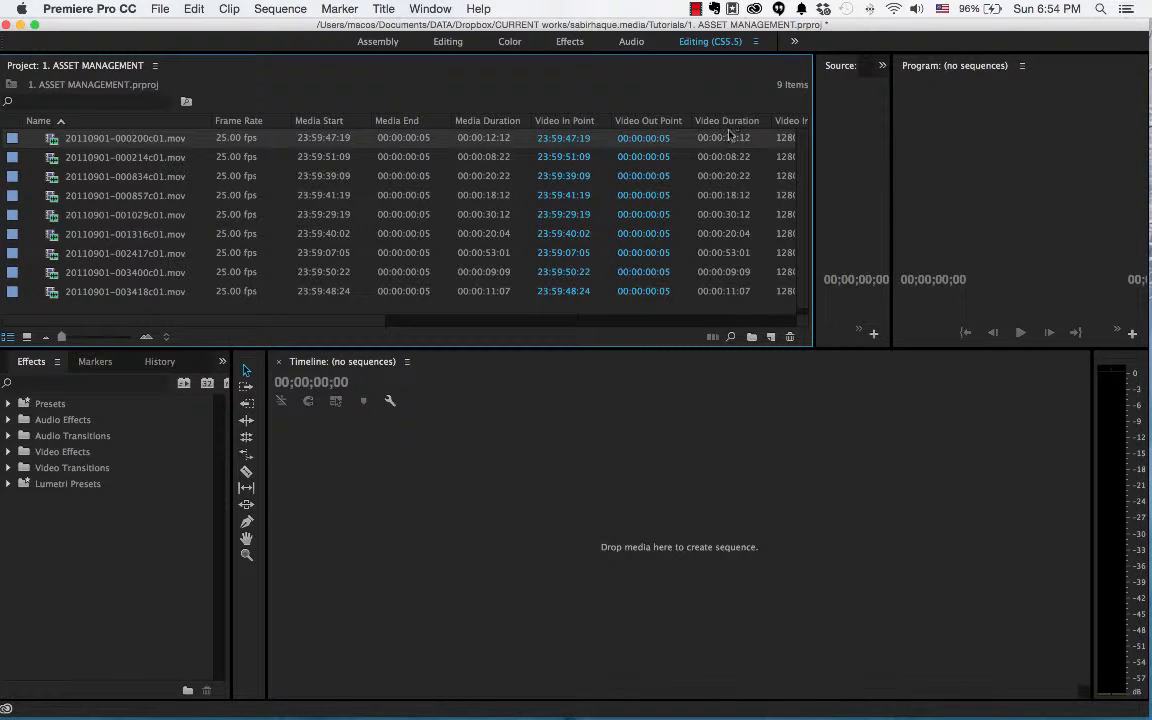
left_click_drag(455, 120, 310, 127)
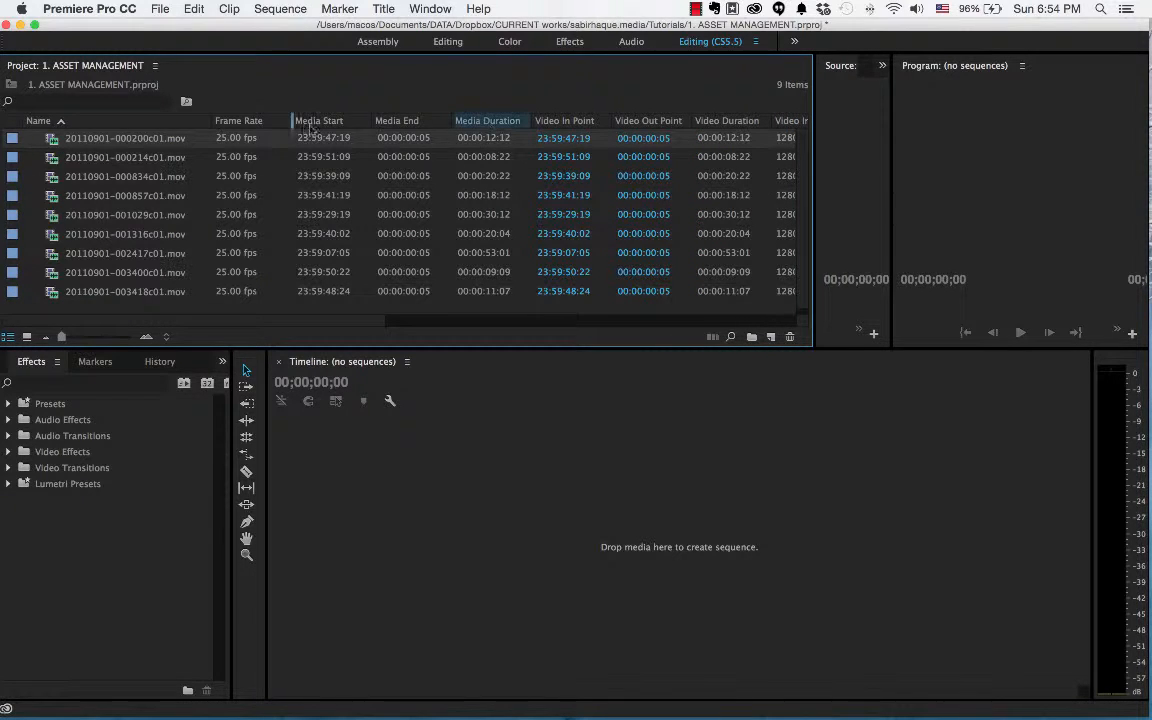
left_click_drag(221, 128, 232, 130)
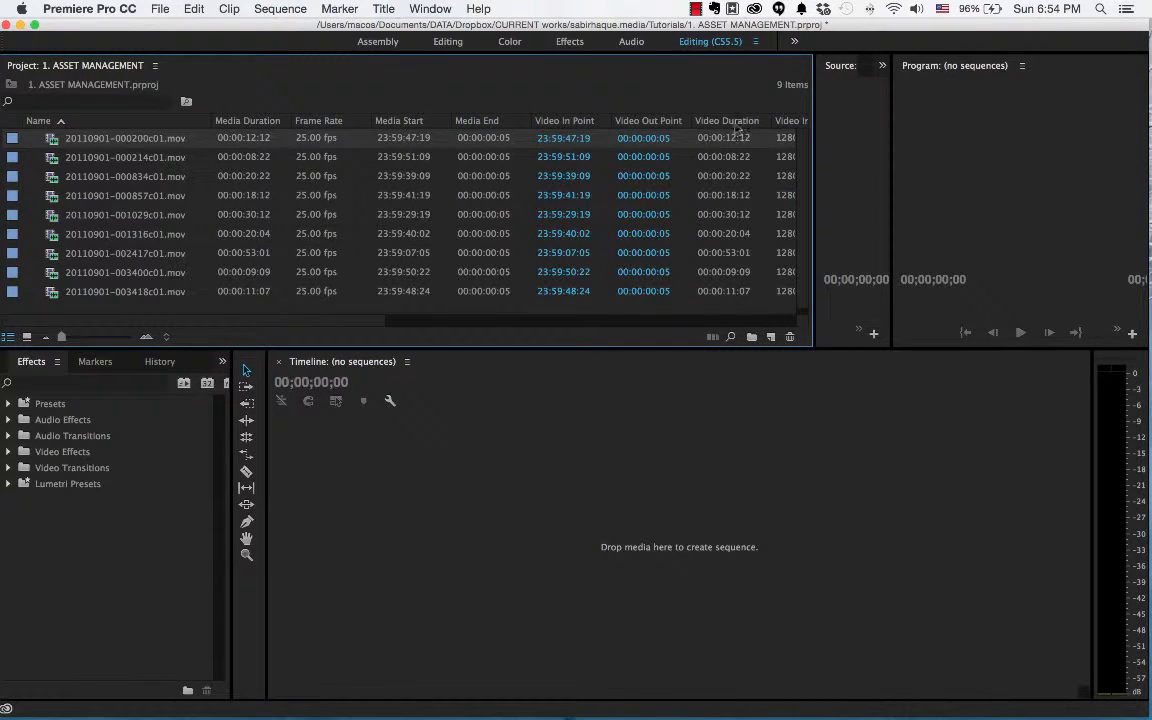
left_click_drag(737, 130, 445, 131)
left_click_drag(308, 127, 312, 130)
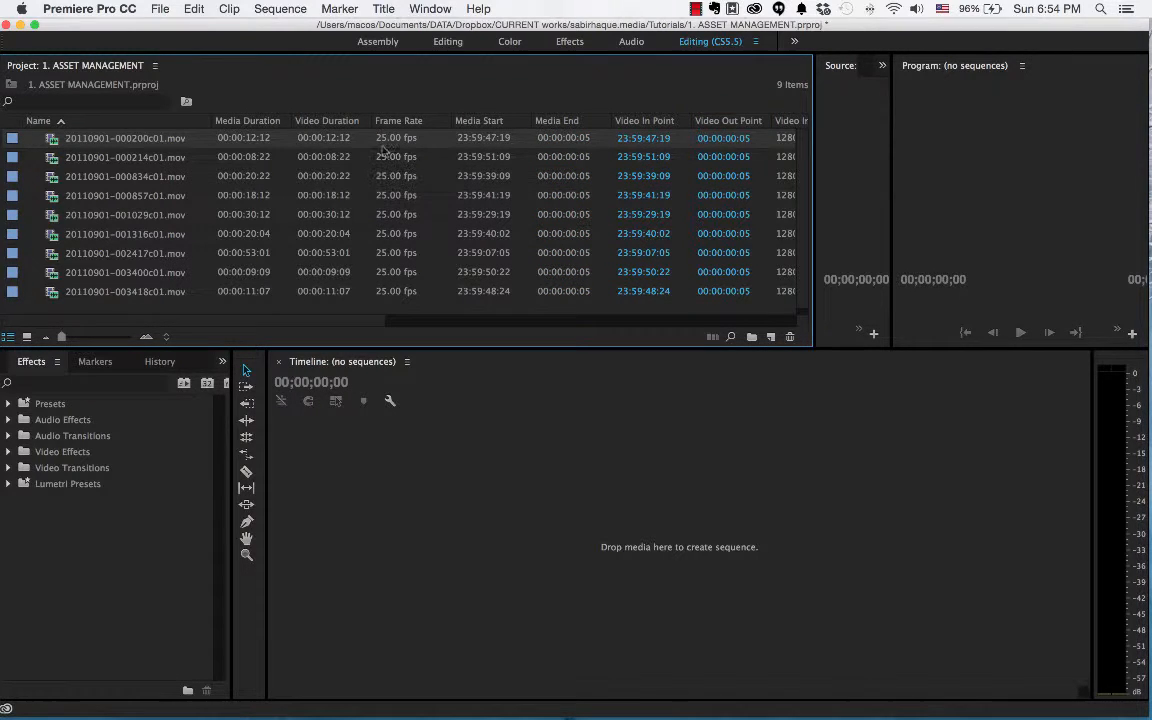
Place Video In Point and Video Out Point ahead of Video Duration, and narrow the Project panel to end after these columns.
left_click_drag(644, 122, 392, 124)
left_click_drag(727, 126, 440, 120)
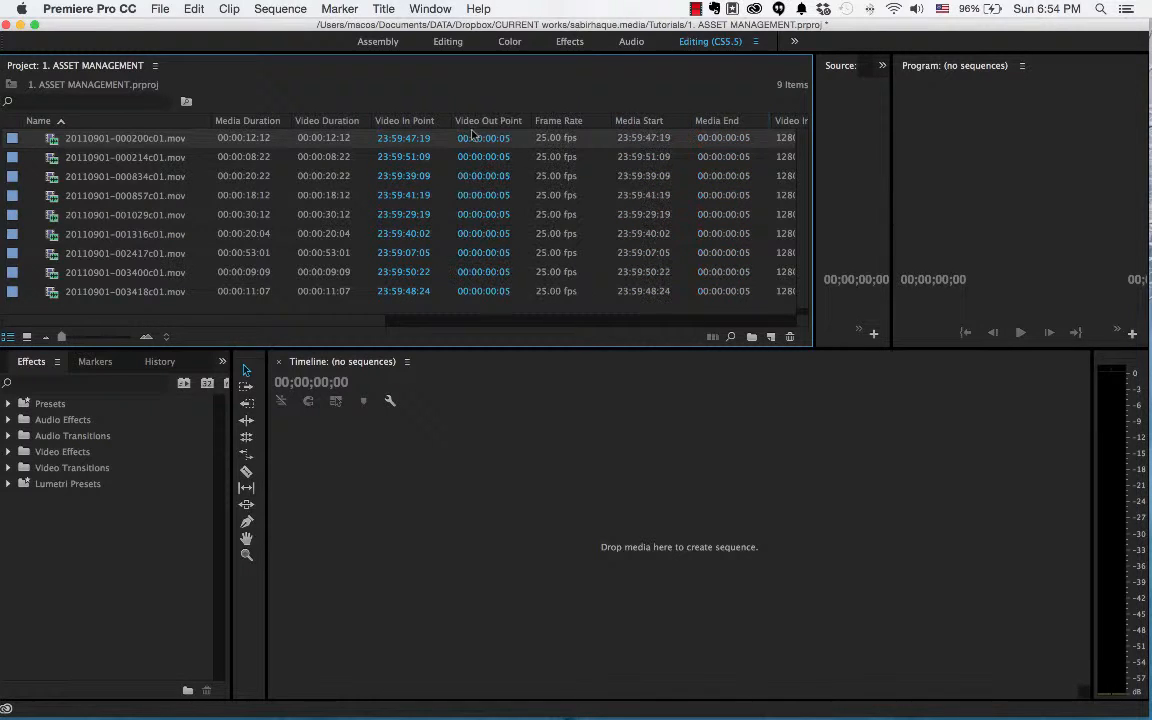
left_click_drag(327, 127, 423, 126)
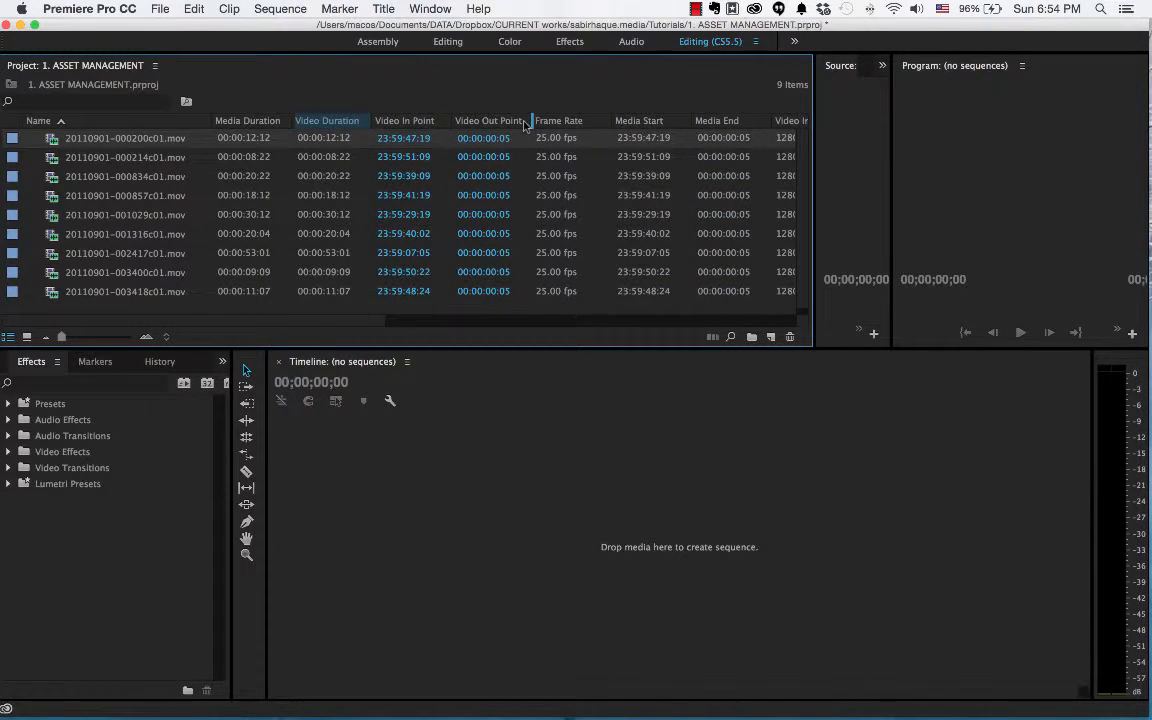
left_click_drag(524, 123, 526, 123)
left_click_drag(814, 177, 532, 168)
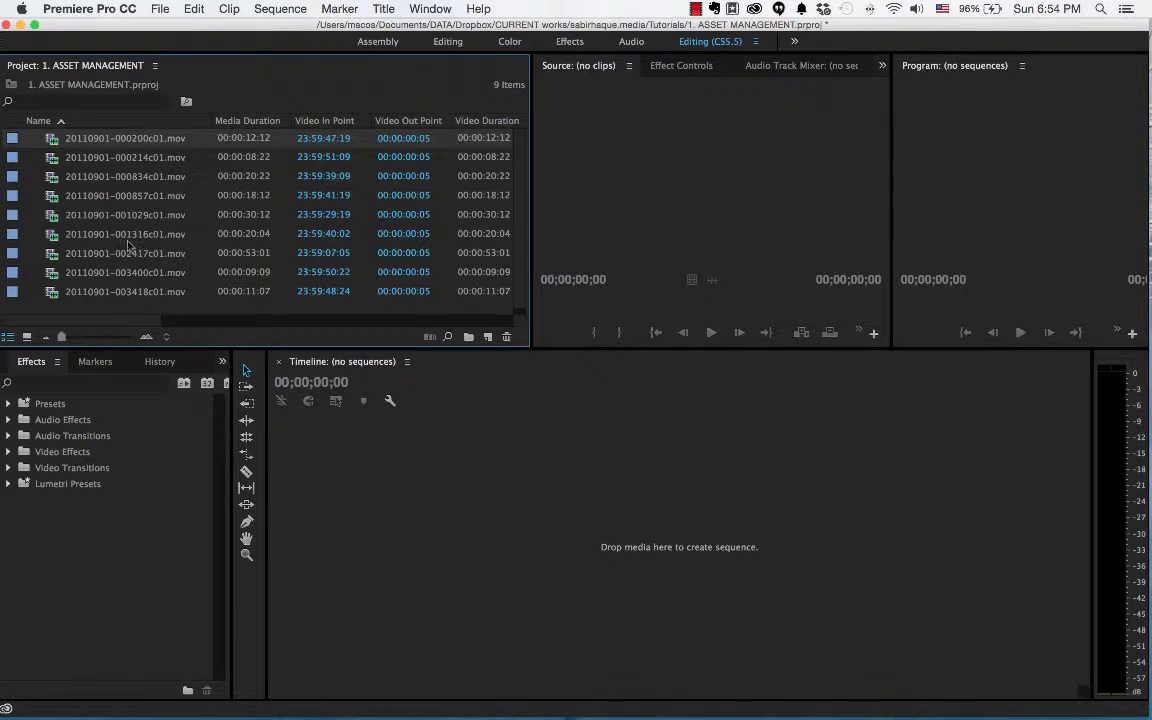
mouse_move(207, 120)
left_mouse_down()
mouse_move(130, 120)
mouse_move(201, 120)
left_mouse_up()
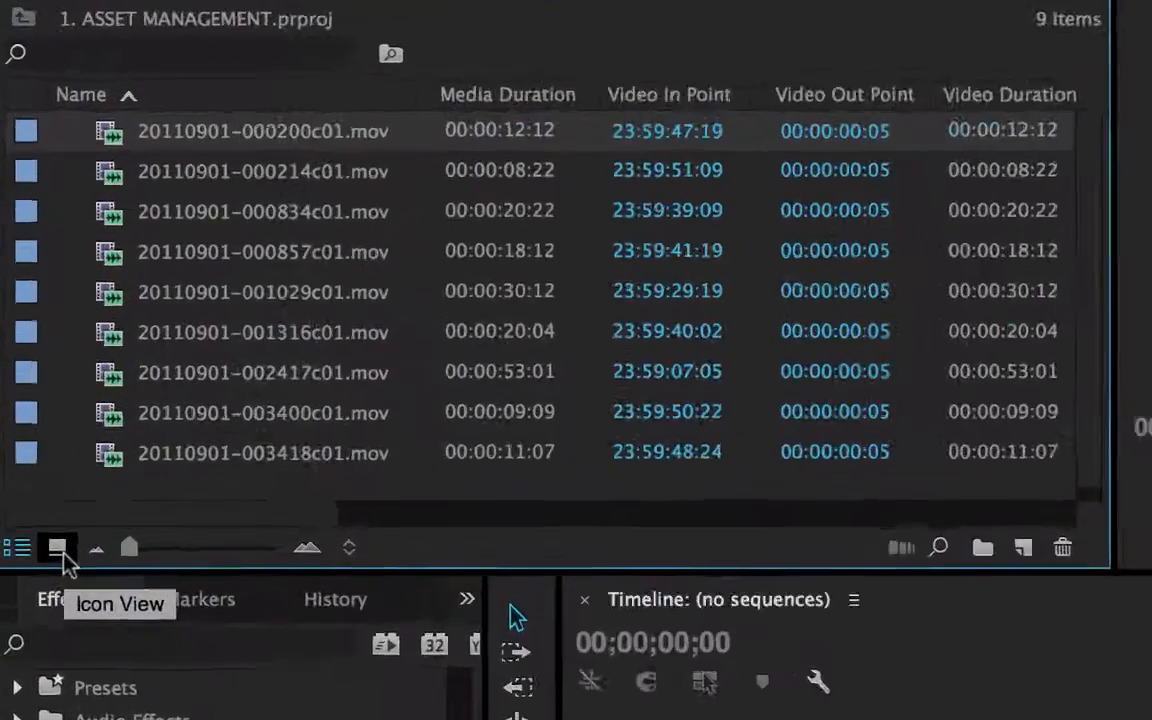
Show the imported clips as thumbnails, narrow the Project panel to two thumbnails across, and browse the clips.
left_click(58, 549)
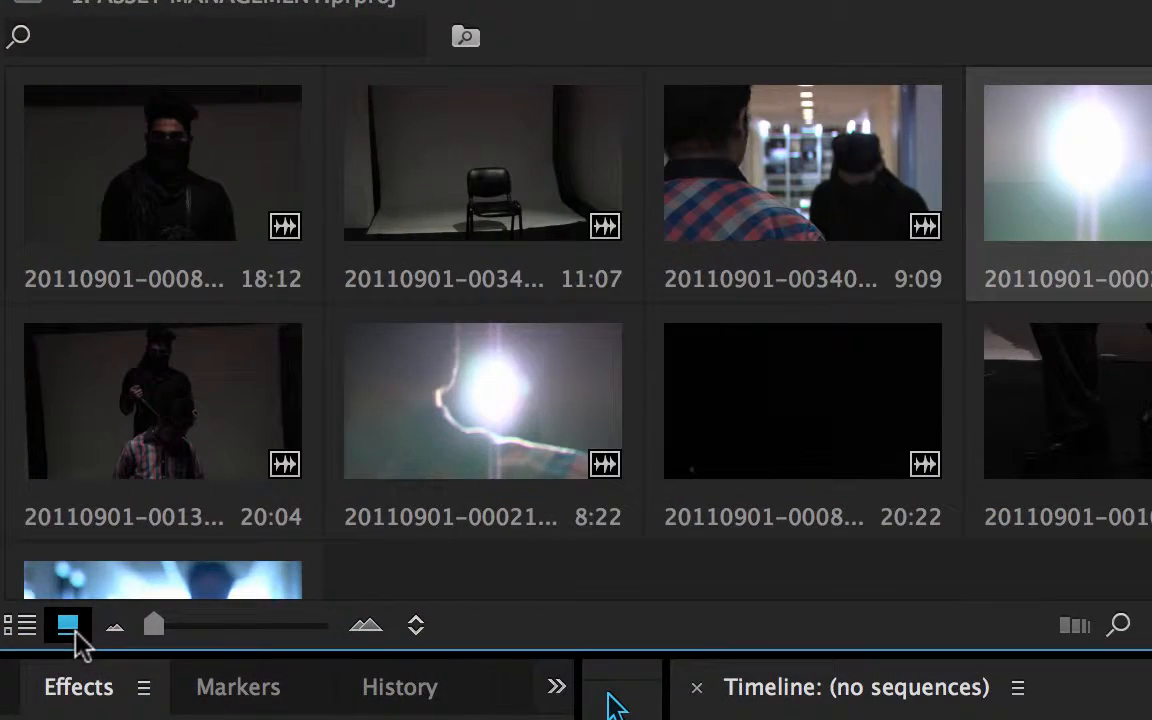
left_click_drag(160, 635, 130, 635)
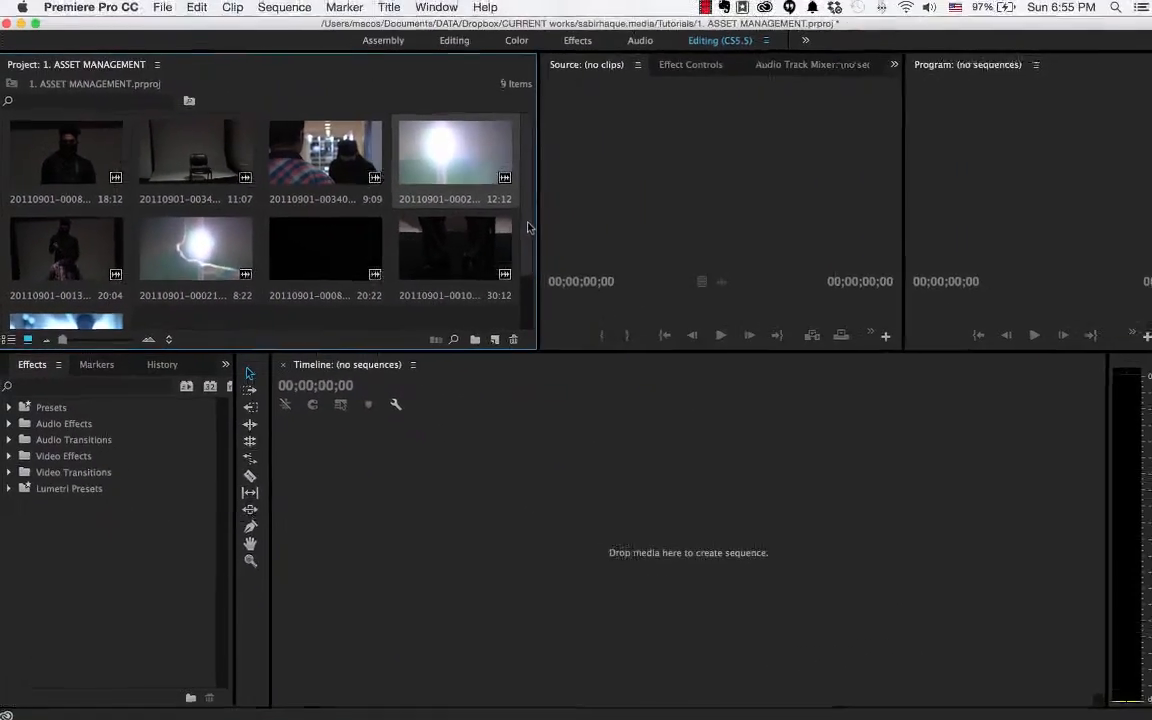
left_click_drag(519, 238, 515, 183)
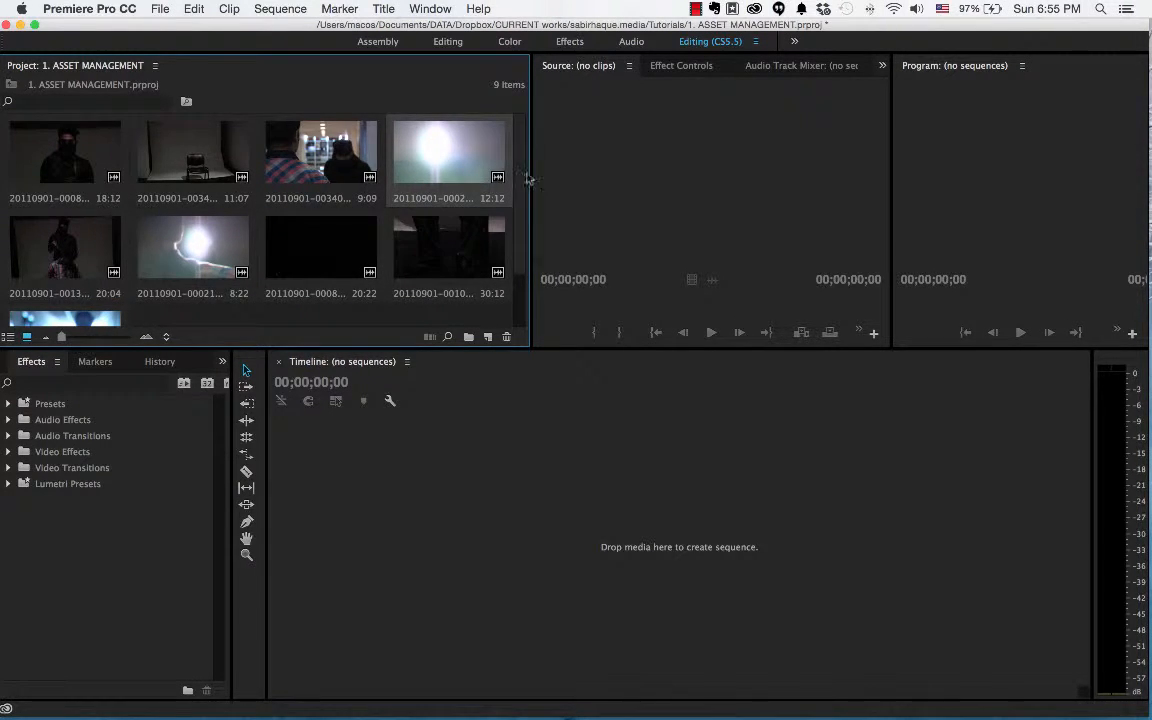
left_click_drag(529, 175, 321, 160)
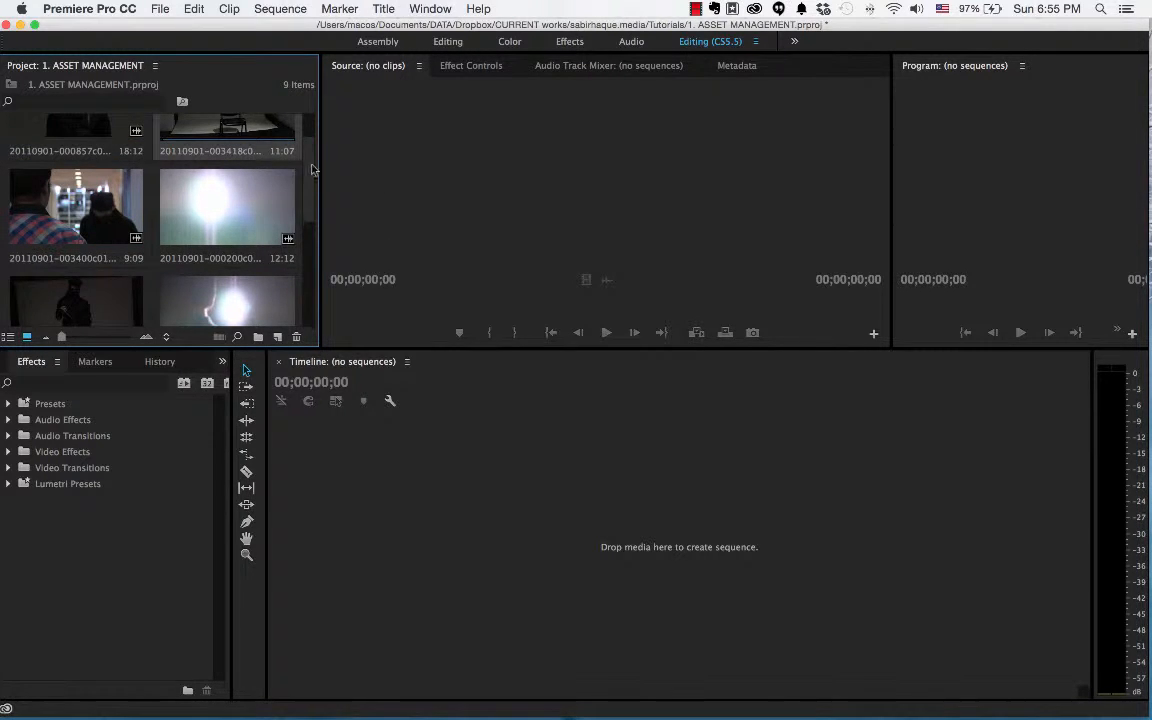
scroll(295, 289, "down", 3)
scroll(319, 249, "down", 2)
scroll(319, 249, "up", 5)
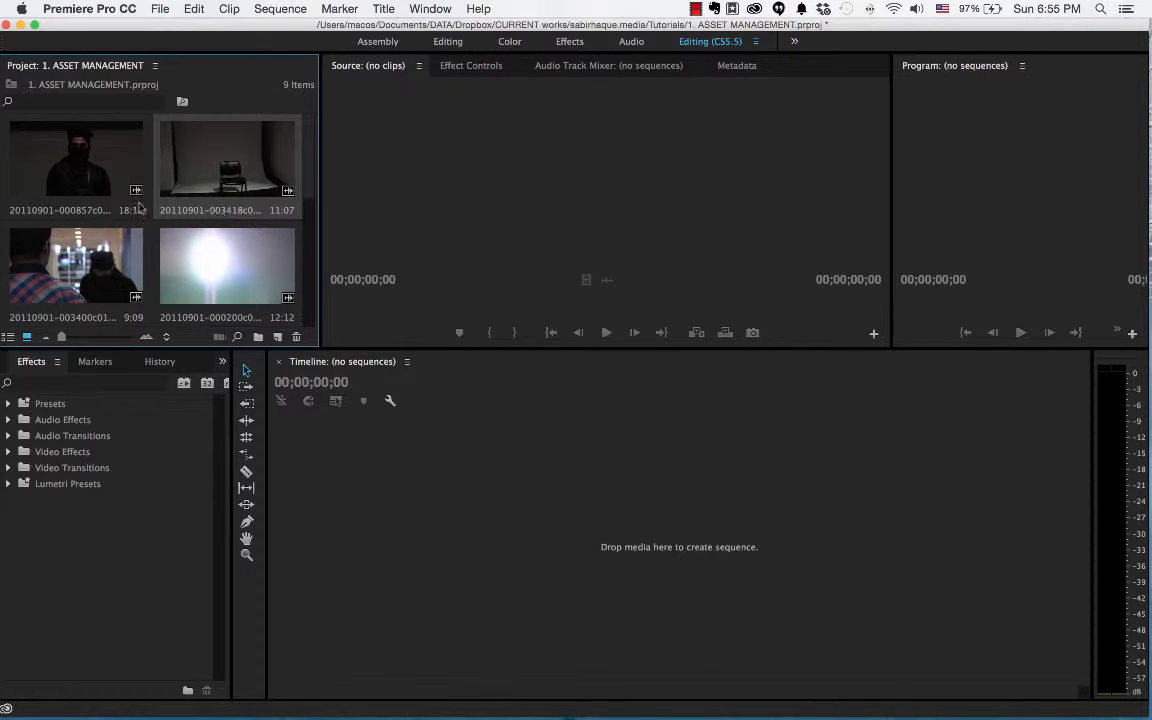
left_click(105, 177)
left_click(102, 282)
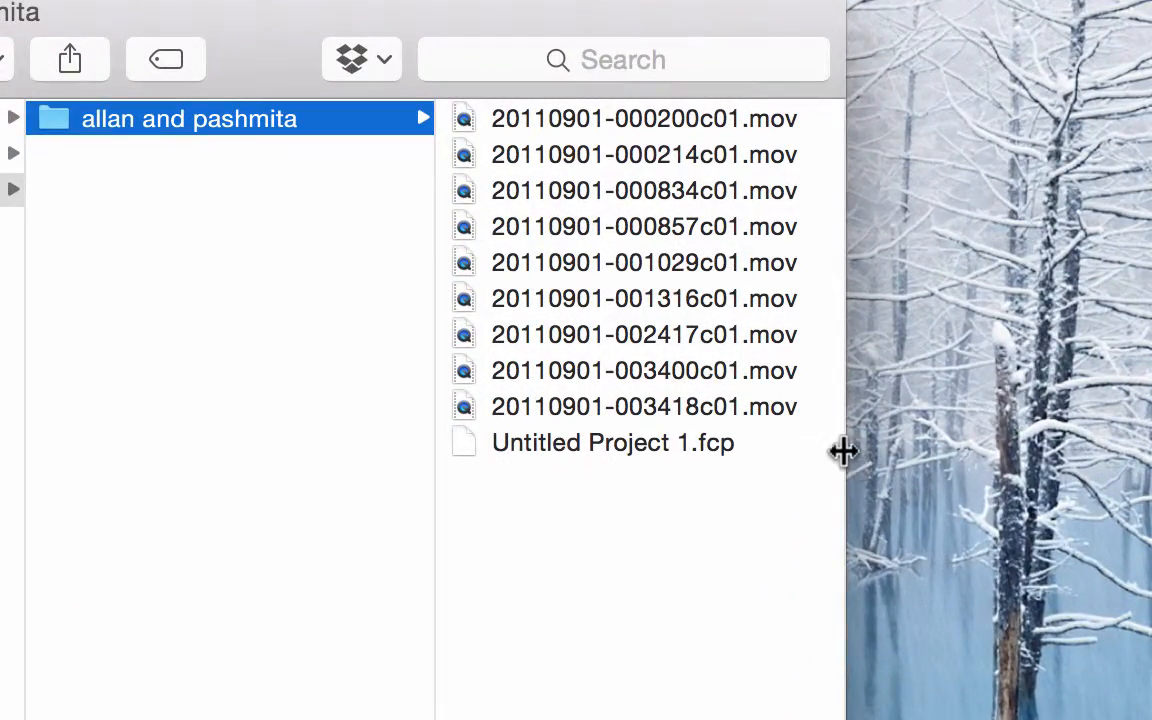
Switch to Finder and widen the window showing the footage folder's .mov files.
left_click_drag(842, 451, 1106, 445)
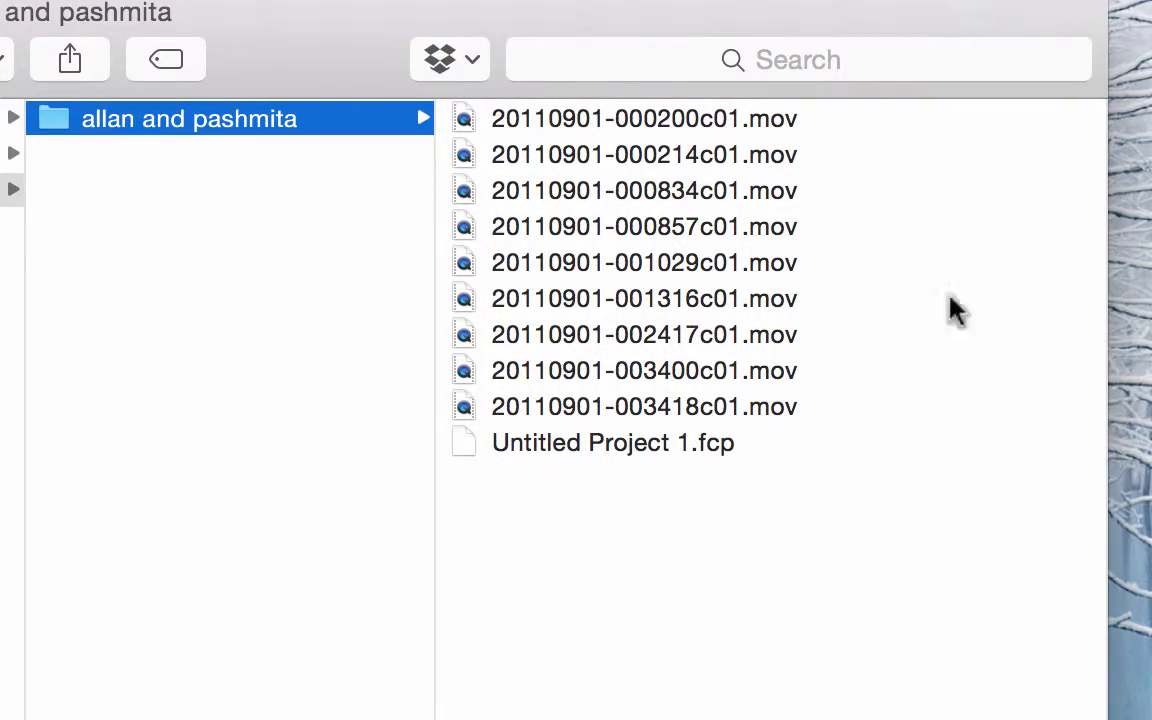